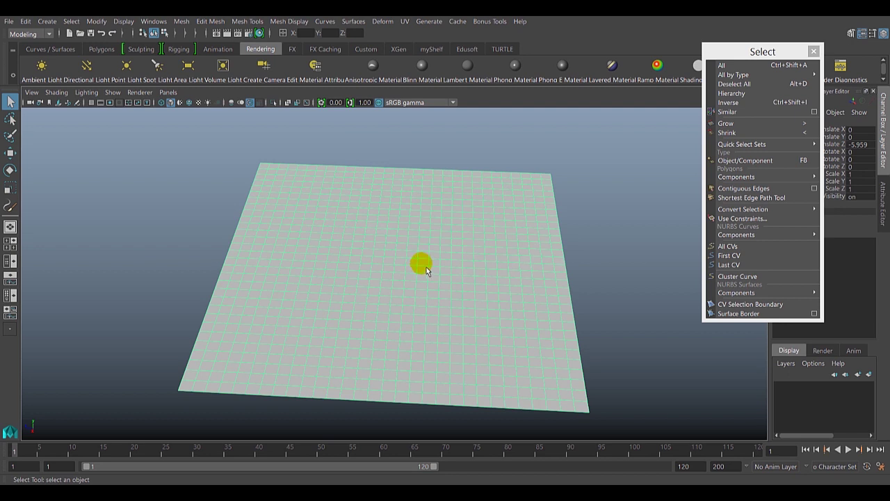
# Check the Select menu, then nudge the torn-off Select panel slightly right
pyautogui.click(73, 21)
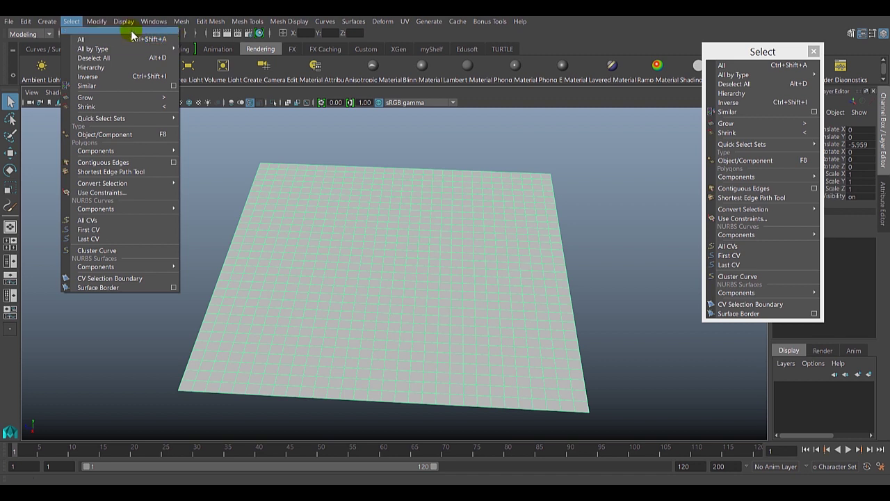
pyautogui.click(762, 50)
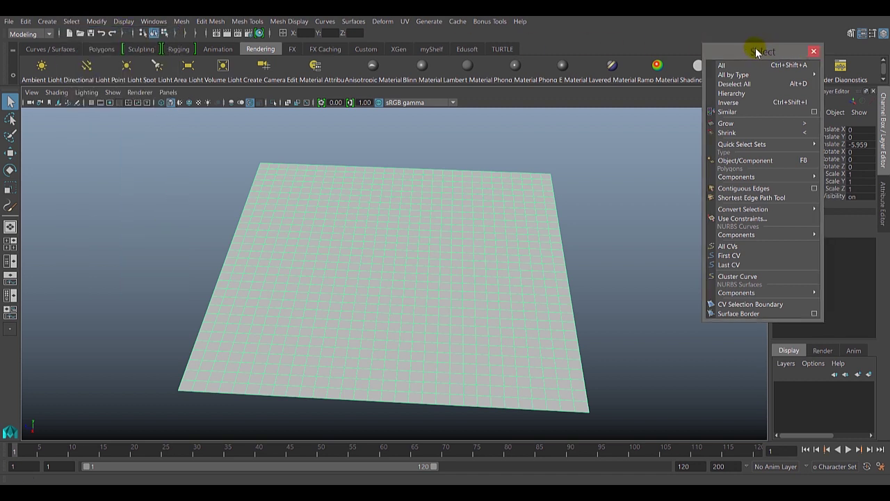
pyautogui.moveTo(756, 49); pyautogui.dragTo(768, 46)
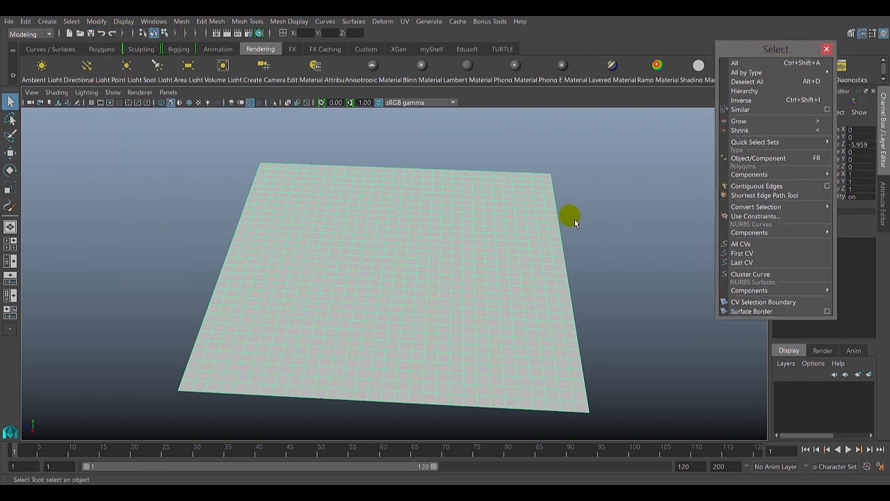
# Zoom out and tumble the view to show both the plane and the sphere
pyautogui.scroll(2, 574, 219)
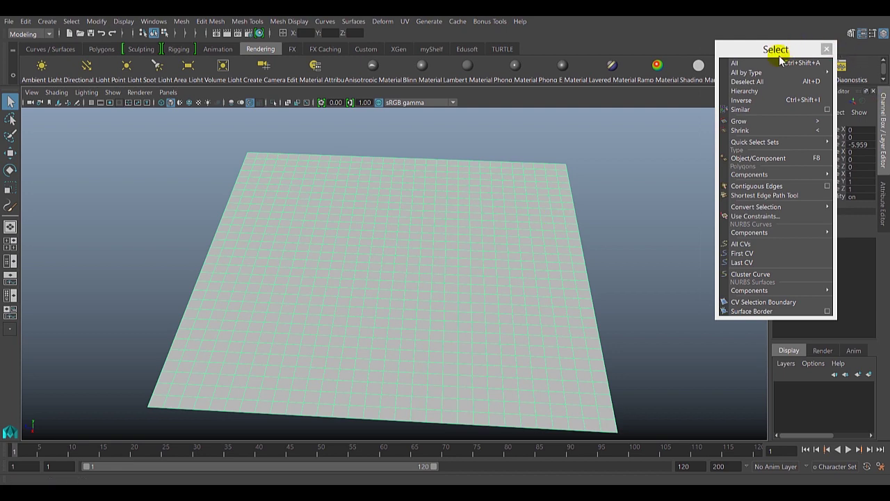
pyautogui.keyDown('alt'); pyautogui.moveTo(626, 192); pyautogui.dragTo(512, 188, button='right'); pyautogui.keyUp('alt')
pyautogui.moveTo(513, 188)
pyautogui.keyDown('alt'); pyautogui.mouseDown()
pyautogui.moveTo(605, 204)
pyautogui.moveTo(399, 176)
pyautogui.moveTo(524, 203)
pyautogui.moveTo(542, 193)
pyautogui.mouseUp(); pyautogui.keyUp('alt')
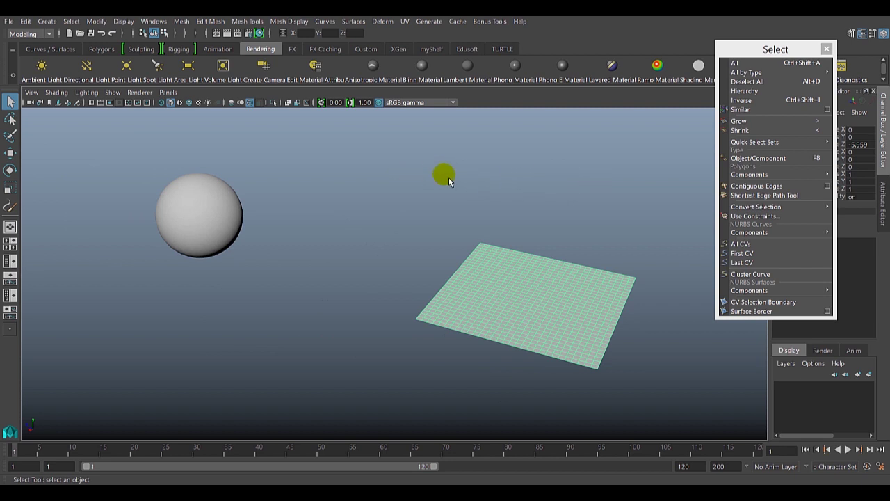
# Deselect the plane, select All objects, and switch to the Persp/Outliner layout
pyautogui.click(449, 179)
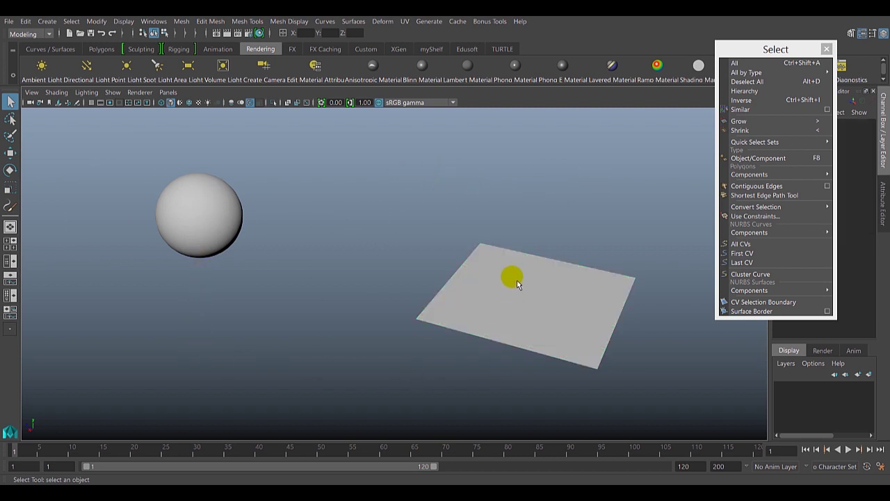
pyautogui.click(783, 64)
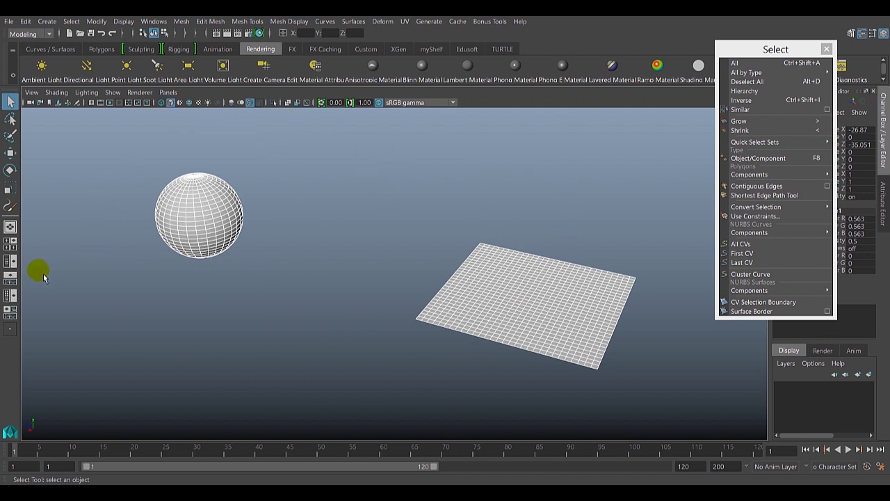
pyautogui.click(10, 261)
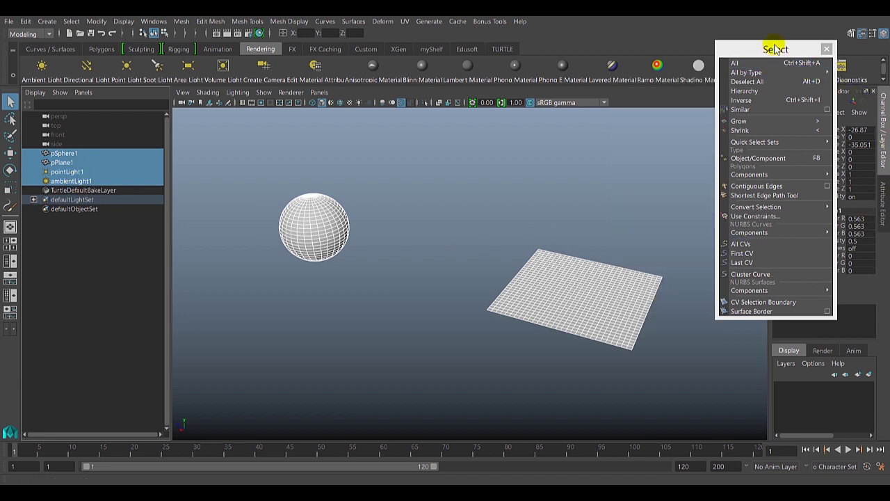
pyautogui.moveTo(746, 73)
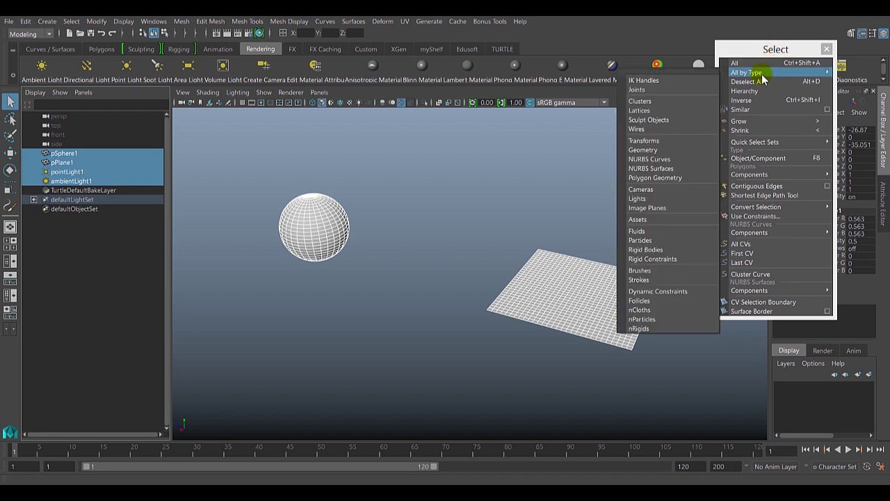
# Tear off All by Type as a floating panel and deselect everything
pyautogui.click(654, 75)
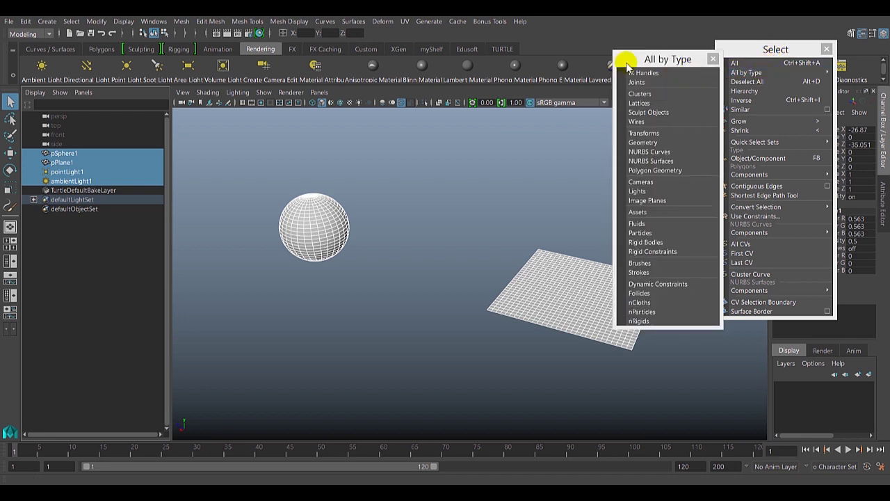
pyautogui.moveTo(633, 61)
pyautogui.mouseDown()
pyautogui.moveTo(605, 49)
pyautogui.moveTo(565, 50)
pyautogui.mouseUp()
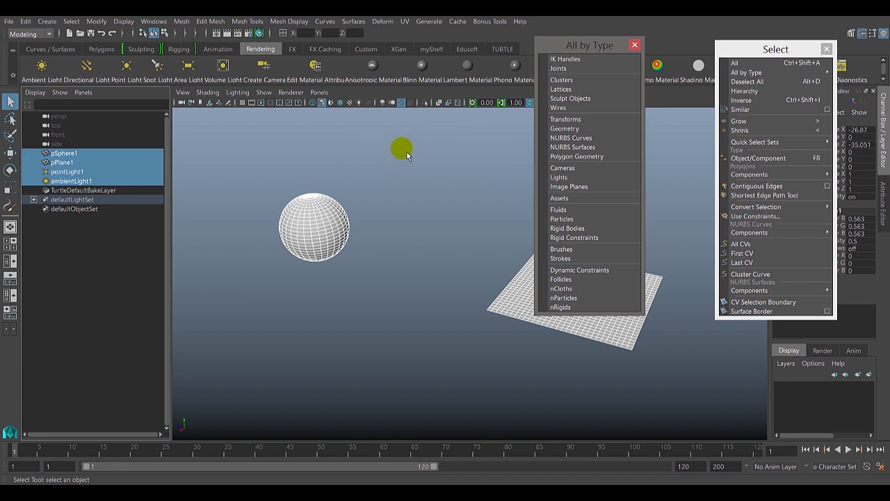
pyautogui.click(764, 82)
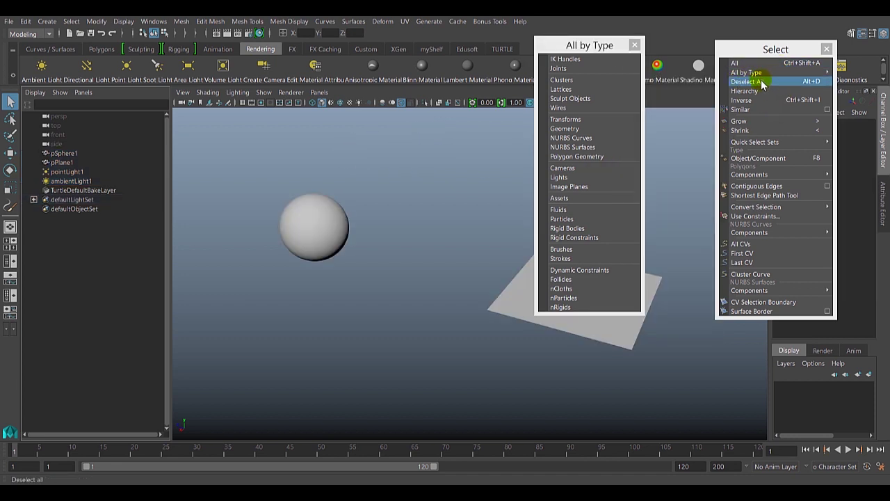
pyautogui.moveTo(570, 44); pyautogui.dragTo(565, 53)
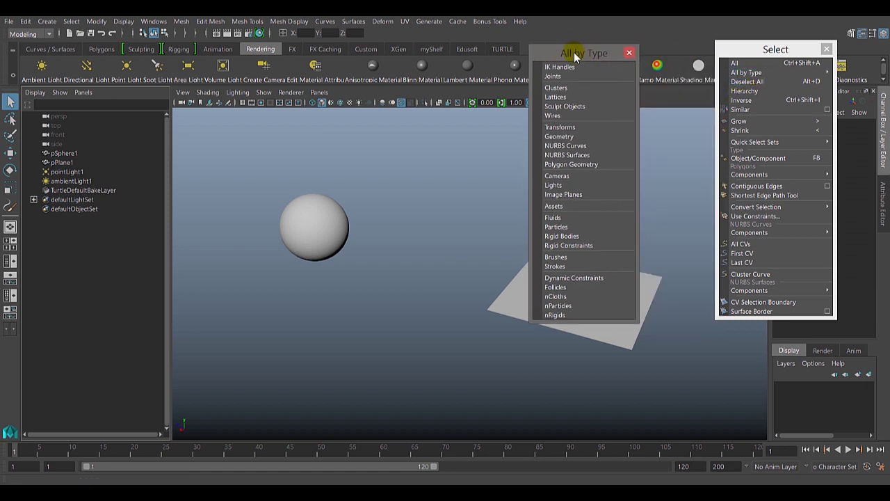
# Select Polygon Geometry, then only the Lights, and close the All by Type panel
pyautogui.click(578, 168)
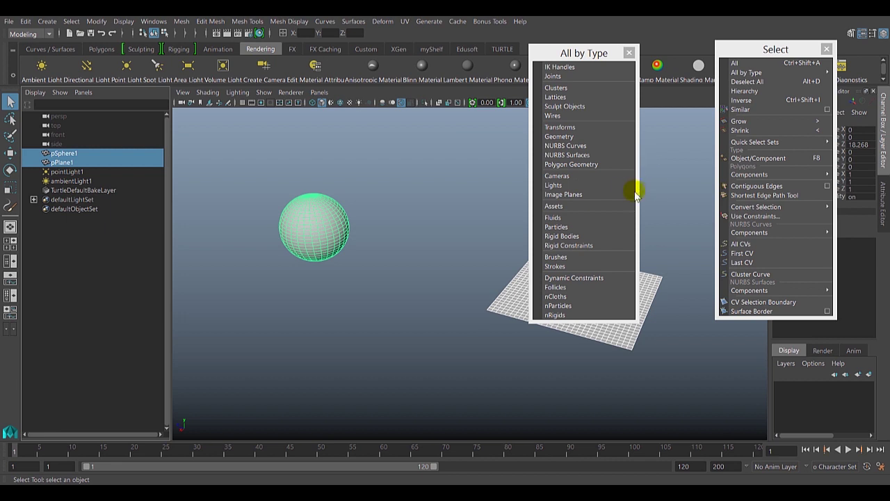
pyautogui.click(587, 186)
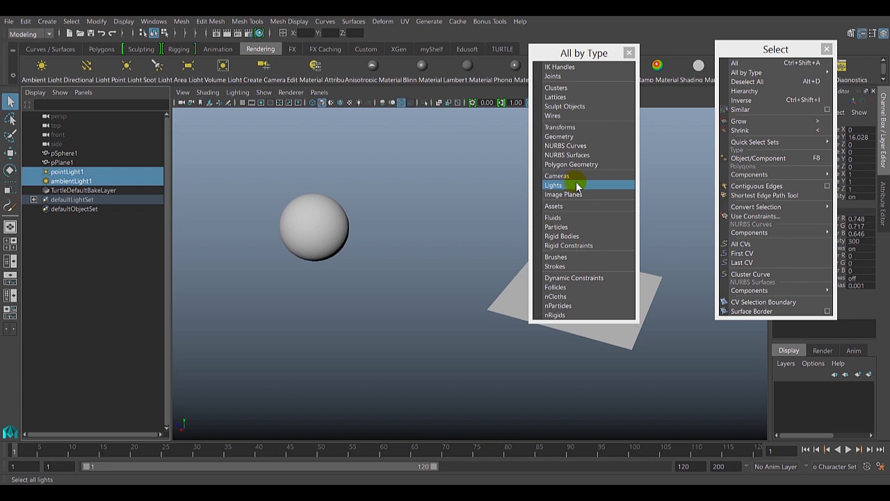
pyautogui.click(629, 53)
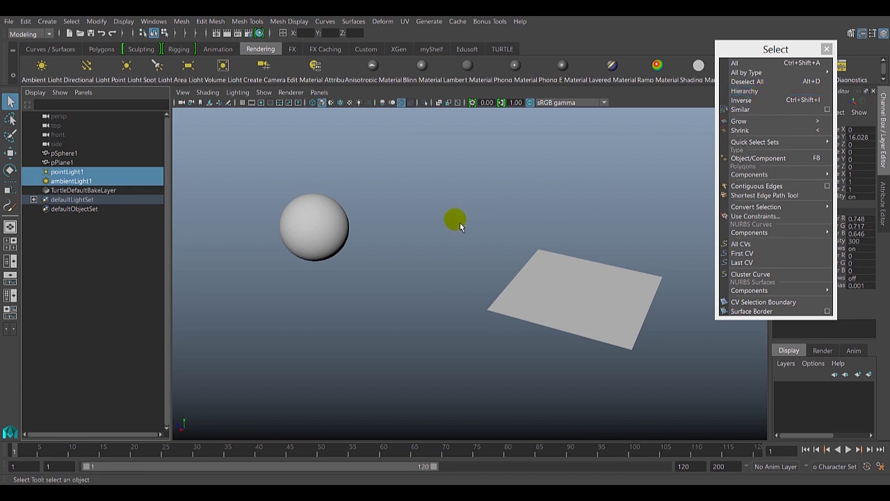
# Select the sphere, invert the selection twice, then select only pPlane1
pyautogui.click(318, 232)
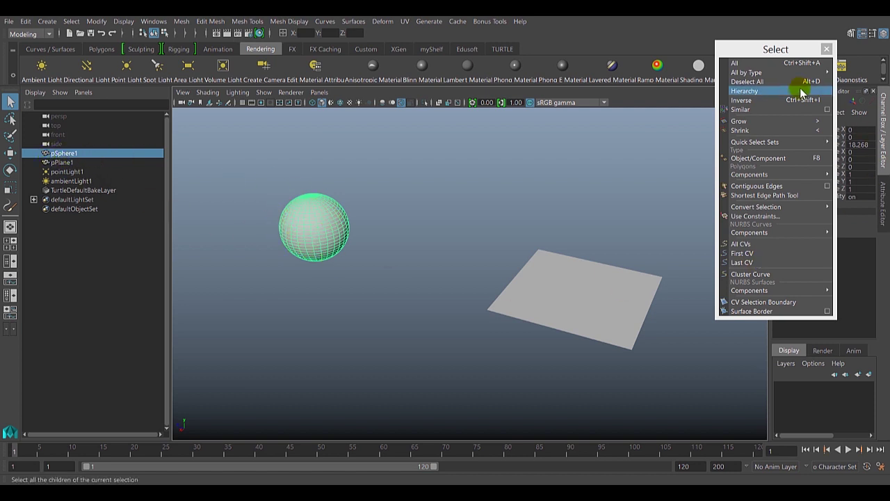
pyautogui.click(762, 103)
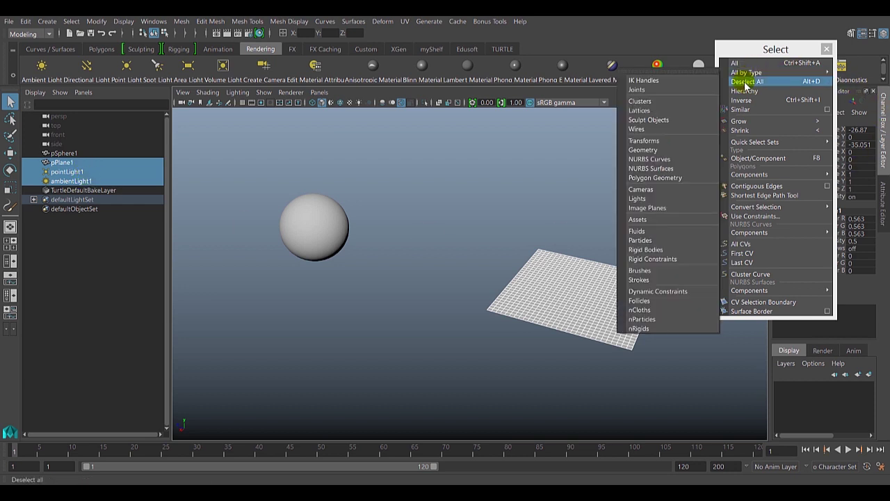
pyautogui.click(742, 101)
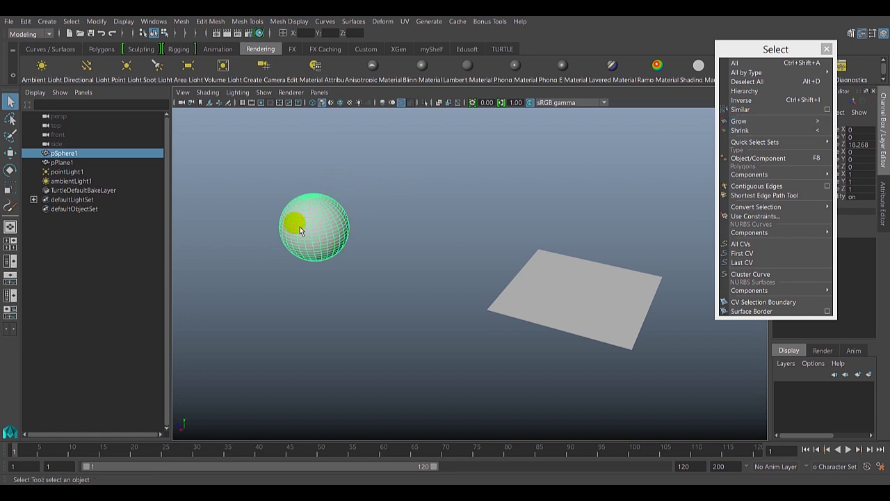
pyautogui.click(550, 290)
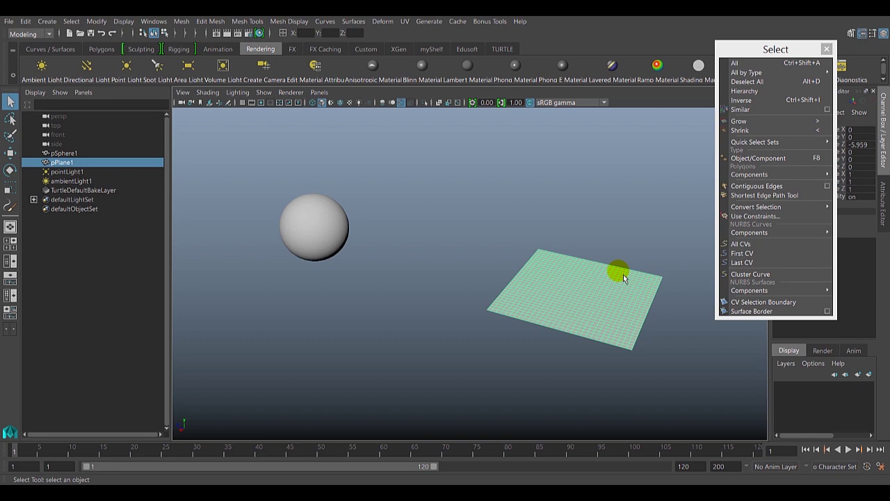
# Frame pPlane1 in vertex mode, grow a centre vertex, then marquee-select its right half
pyautogui.press('f')
pyautogui.moveTo(502, 244)
pyautogui.keyDown('alt'); pyautogui.mouseDown()
pyautogui.moveTo(540, 281)
pyautogui.moveTo(528, 263)
pyautogui.mouseUp(); pyautogui.keyUp('alt')
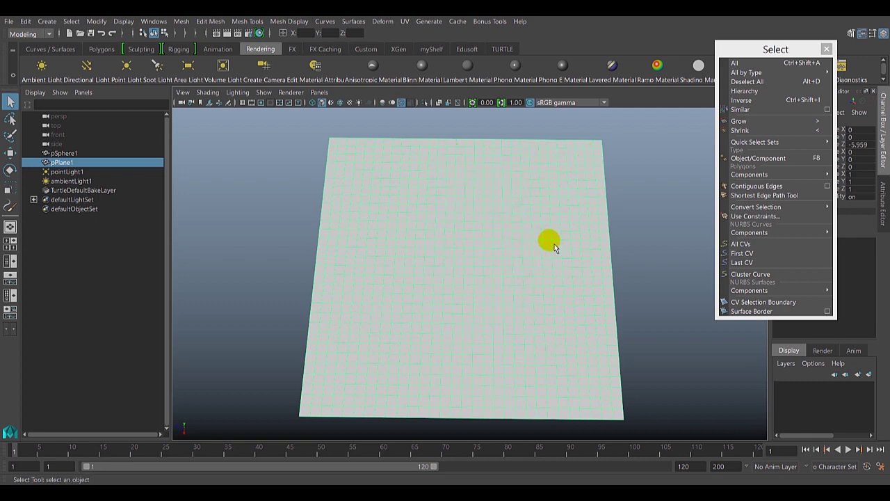
pyautogui.moveTo(549, 240); pyautogui.dragTo(509, 231, button='right')
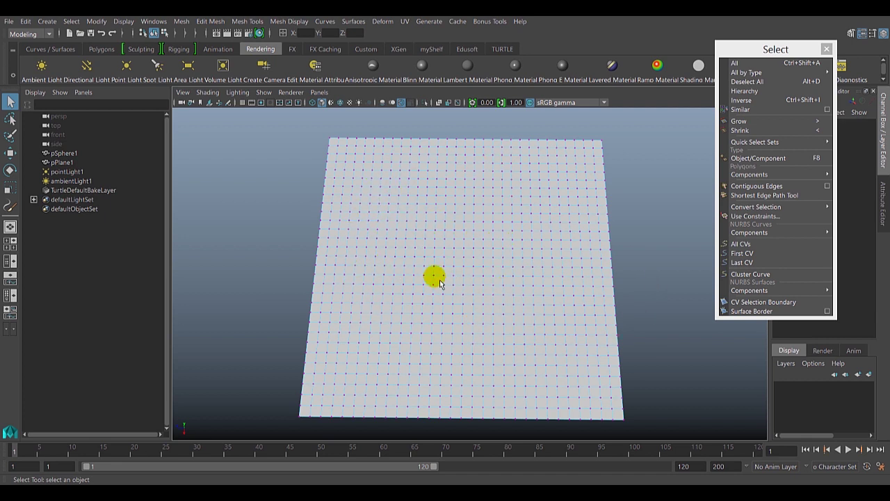
pyautogui.click(459, 255)
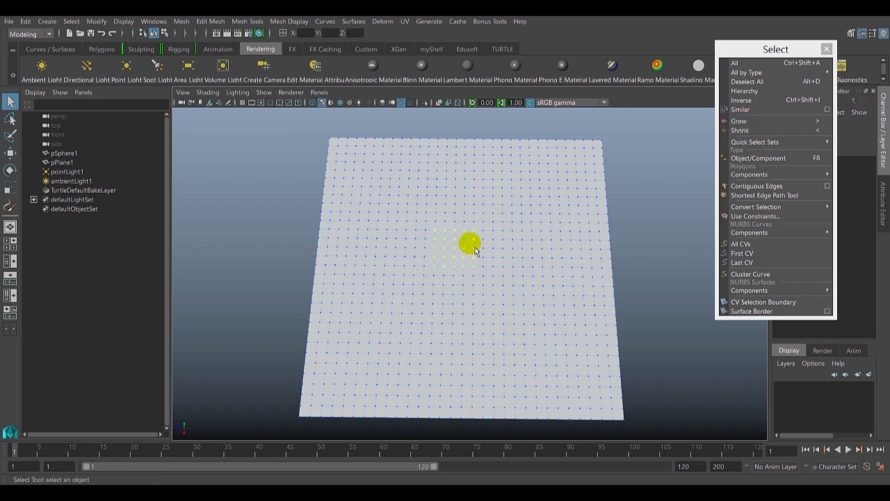
pyautogui.click(786, 122)
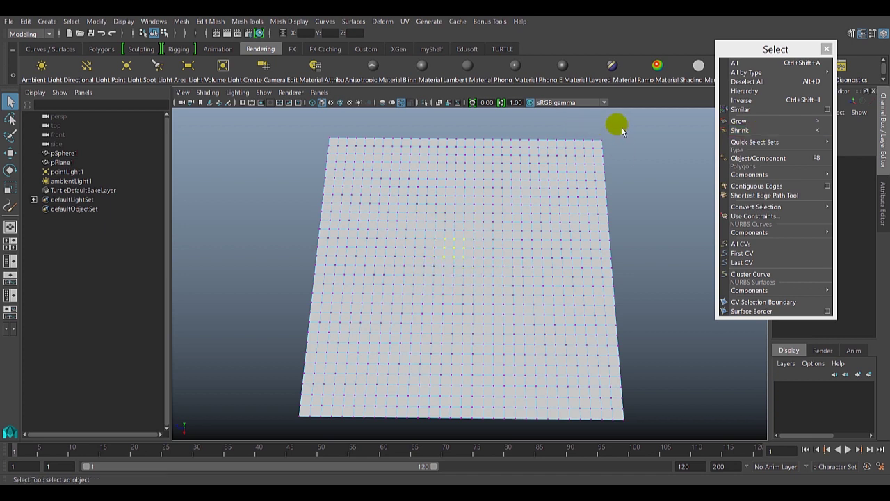
pyautogui.moveTo(640, 123)
pyautogui.mouseDown()
pyautogui.moveTo(459, 279)
pyautogui.moveTo(478, 373)
pyautogui.mouseUp()
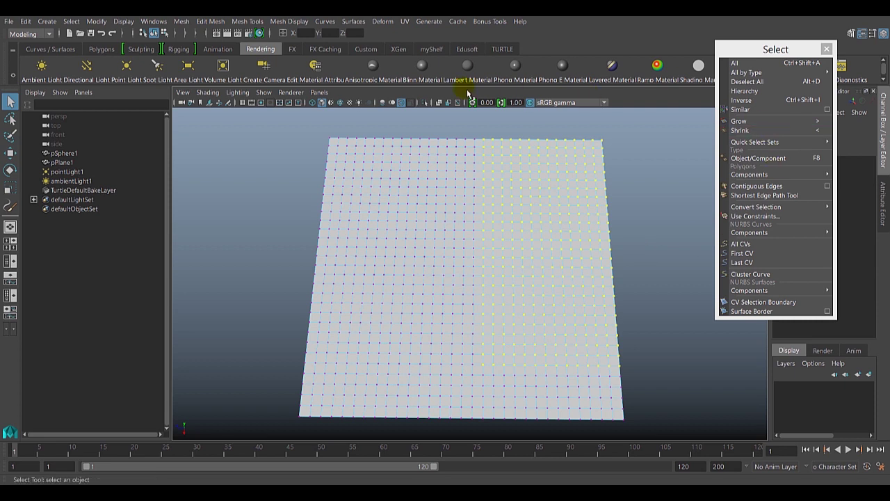
# Add the left part to the vertex selection, then shrink it until nothing is selected
pyautogui.moveTo(282, 167)
pyautogui.mouseDown()
pyautogui.moveTo(372, 379)
pyautogui.moveTo(365, 392)
pyautogui.mouseUp()
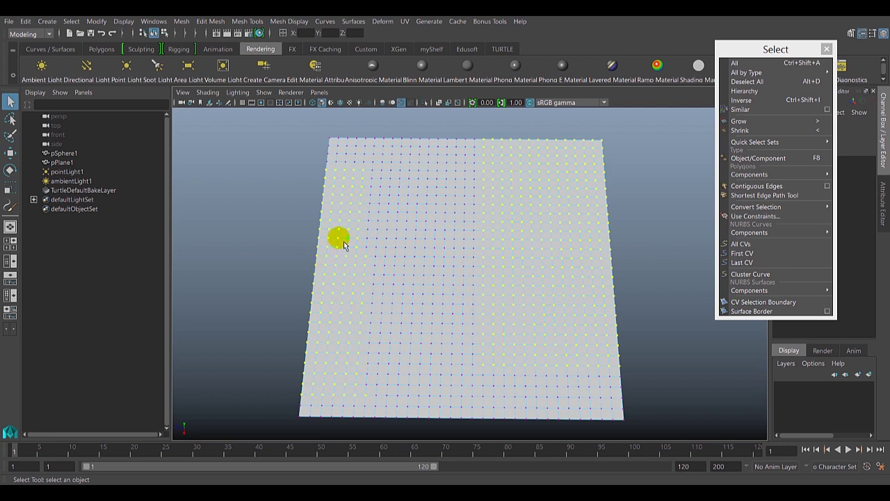
pyautogui.click(756, 130)
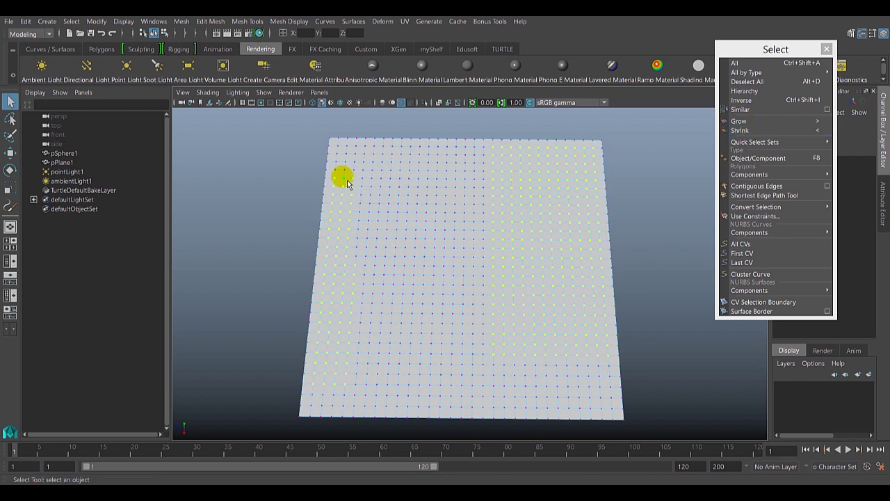
pyautogui.click(740, 130)
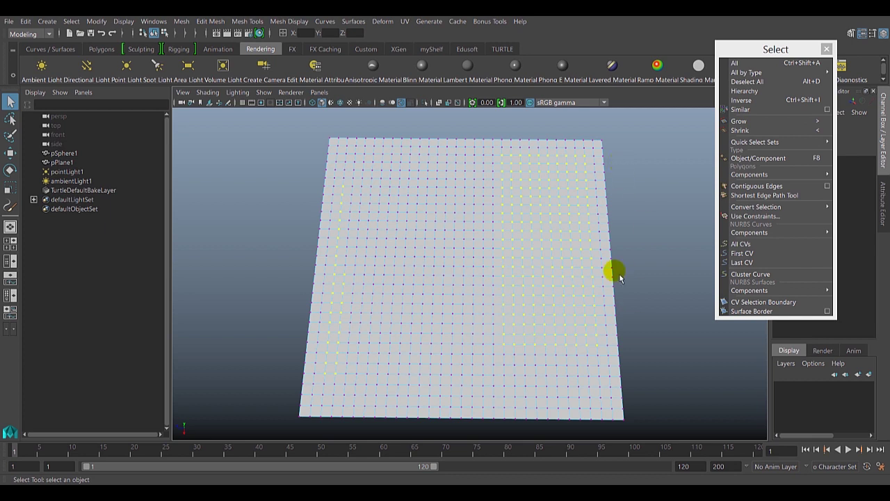
pyautogui.click(740, 130)
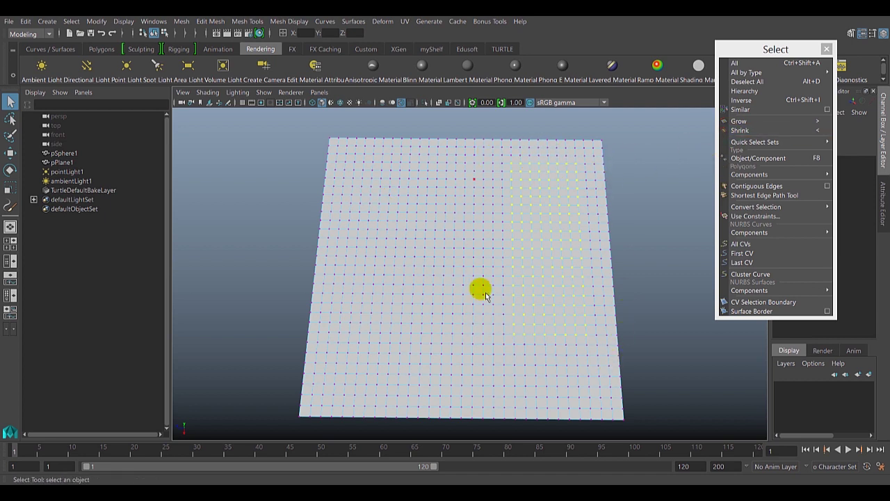
pyautogui.click(771, 132)
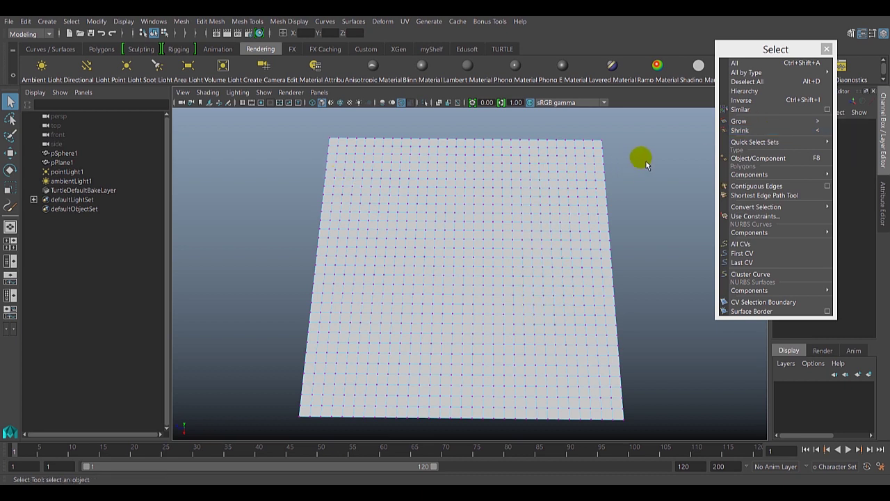
pyautogui.click(323, 143)
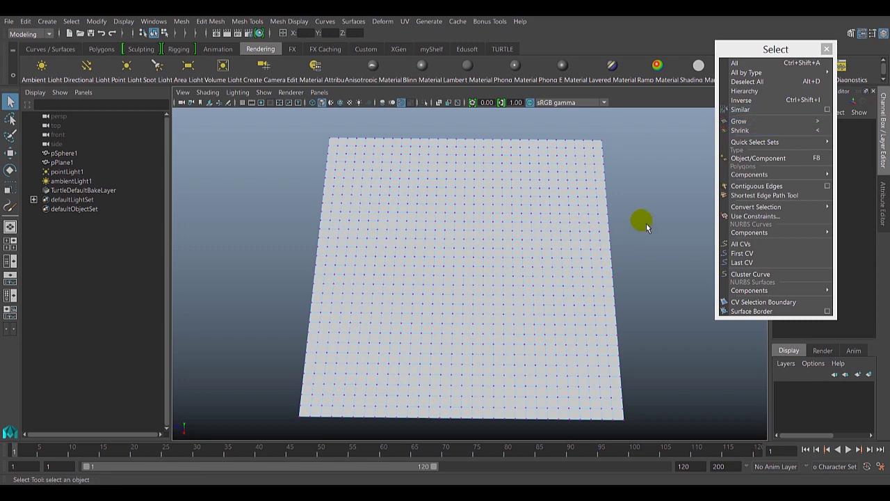
# Orbit the camera to look straight down onto the plane
pyautogui.keyDown('alt'); pyautogui.moveTo(640, 220); pyautogui.dragTo(612, 221, button='right'); pyautogui.keyUp('alt')
pyautogui.keyDown('alt'); pyautogui.moveTo(612, 221); pyautogui.dragTo(611, 210); pyautogui.keyUp('alt')
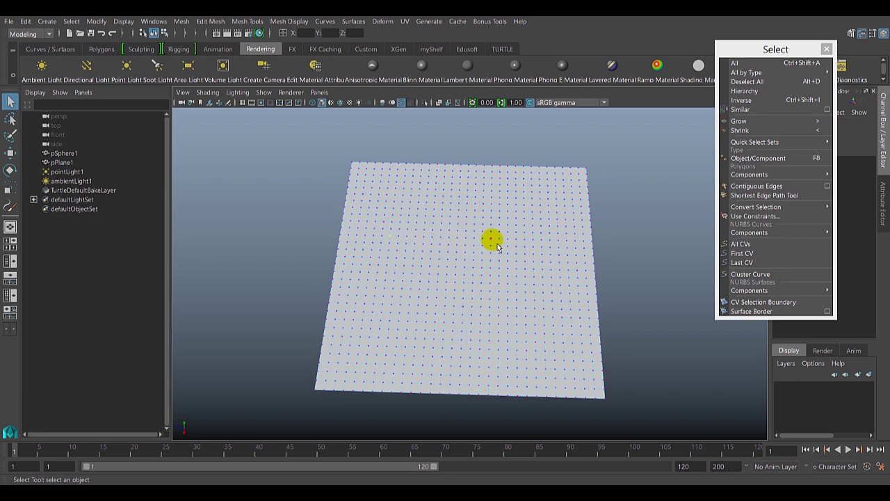
pyautogui.keyDown('alt'); pyautogui.moveTo(393, 236); pyautogui.dragTo(456, 268); pyautogui.keyUp('alt')
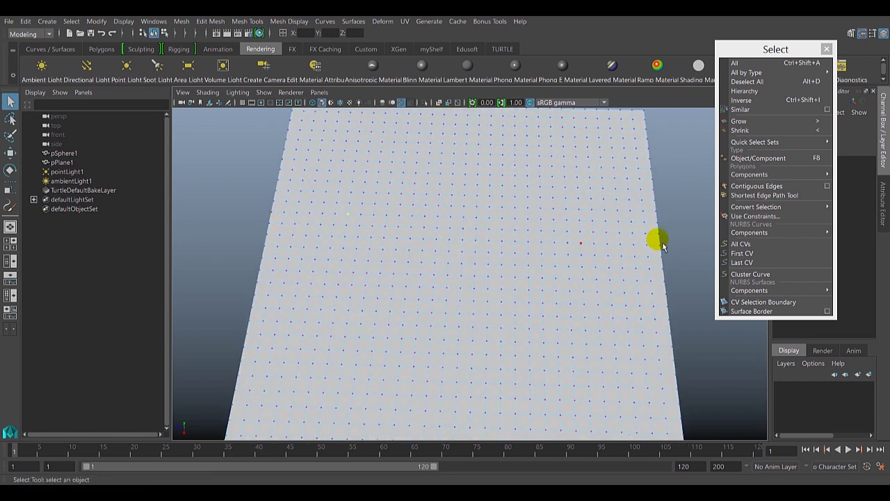
pyautogui.moveTo(656, 238)
pyautogui.keyDown('alt'); pyautogui.mouseDown()
pyautogui.moveTo(521, 202)
pyautogui.moveTo(527, 226)
pyautogui.moveTo(447, 243)
pyautogui.mouseUp(); pyautogui.keyUp('alt')
# Switch to wireframe, select and trim the middle row, then clear the selection
pyautogui.press('4')
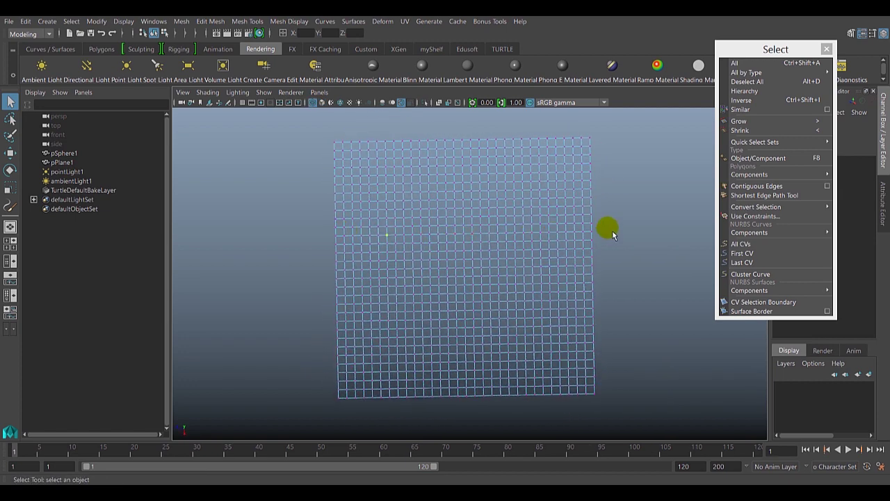
pyautogui.moveTo(607, 228); pyautogui.dragTo(337, 242)
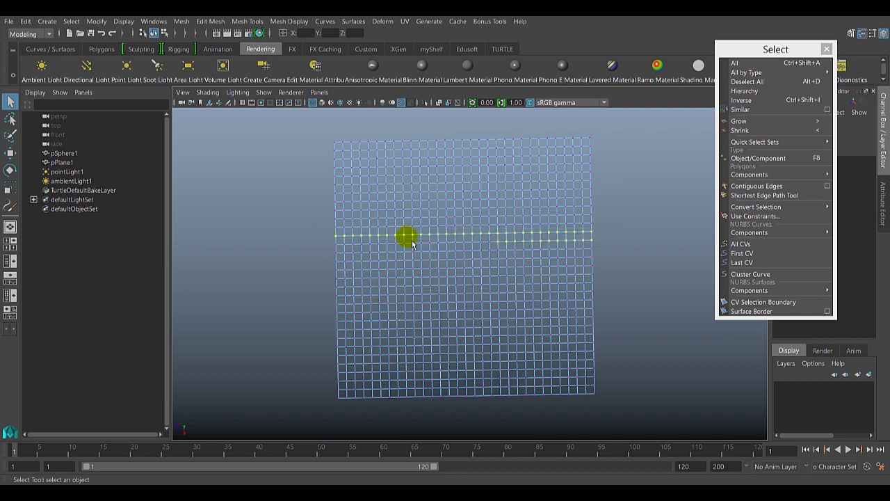
pyautogui.moveTo(439, 249)
pyautogui.mouseDown()
pyautogui.moveTo(508, 241)
pyautogui.moveTo(441, 244)
pyautogui.moveTo(491, 230)
pyautogui.moveTo(405, 243)
pyautogui.mouseUp()
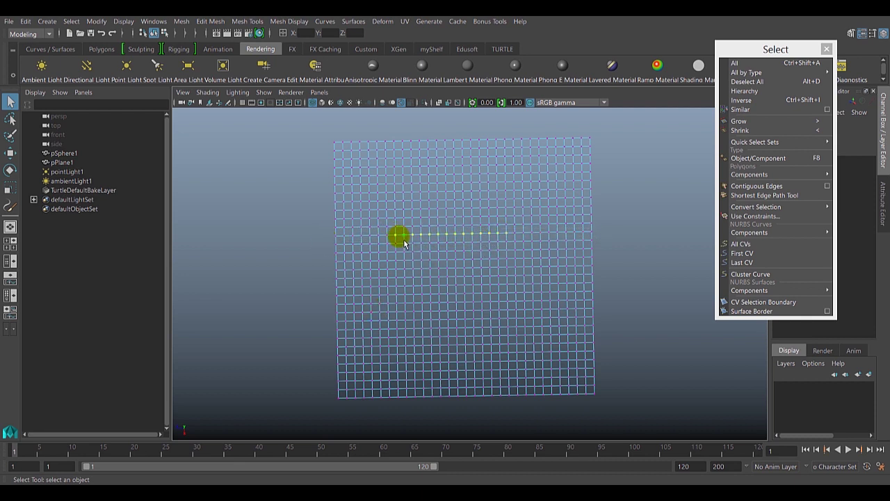
pyautogui.click(618, 257)
# Clear the edge selection, tilt the view, and switch pPlane1 to face selection
pyautogui.click(618, 285)
pyautogui.keyDown('alt'); pyautogui.moveTo(610, 263); pyautogui.dragTo(602, 245); pyautogui.keyUp('alt')
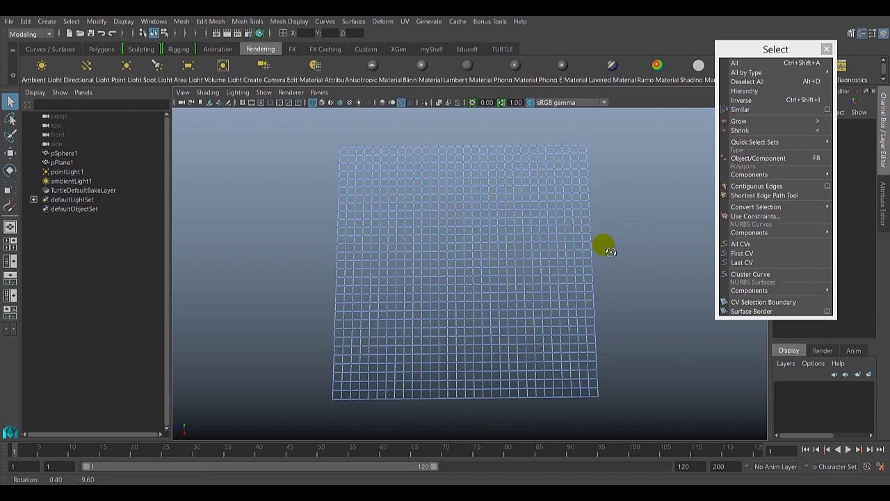
pyautogui.rightClick(524, 229)
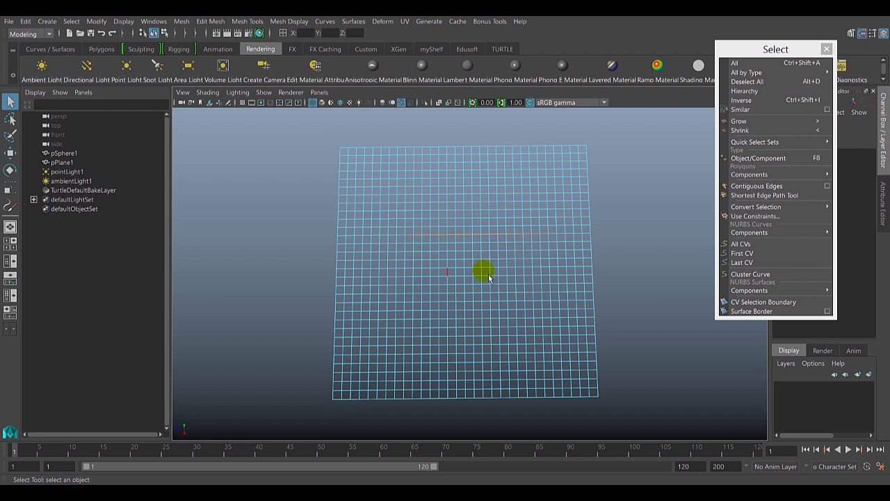
pyautogui.rightClick(543, 228)
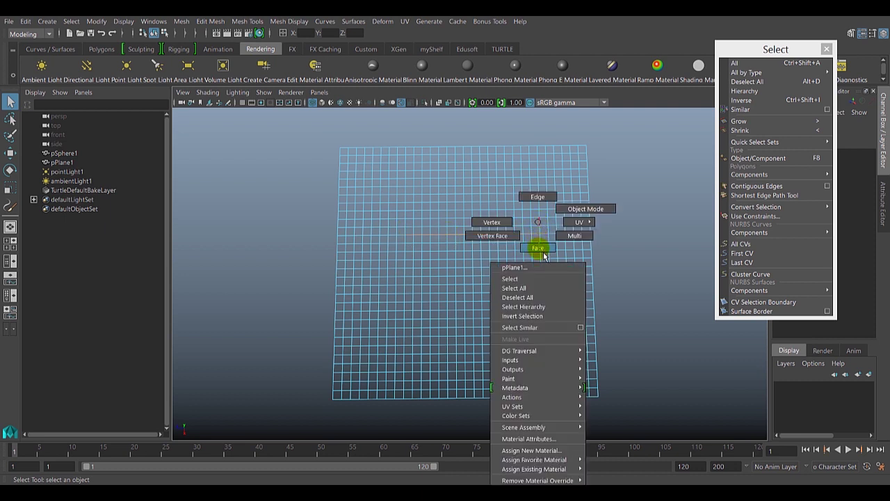
pyautogui.click(540, 250)
# Select faces along the plane's upper middle row and zoom in
pyautogui.click(413, 236)
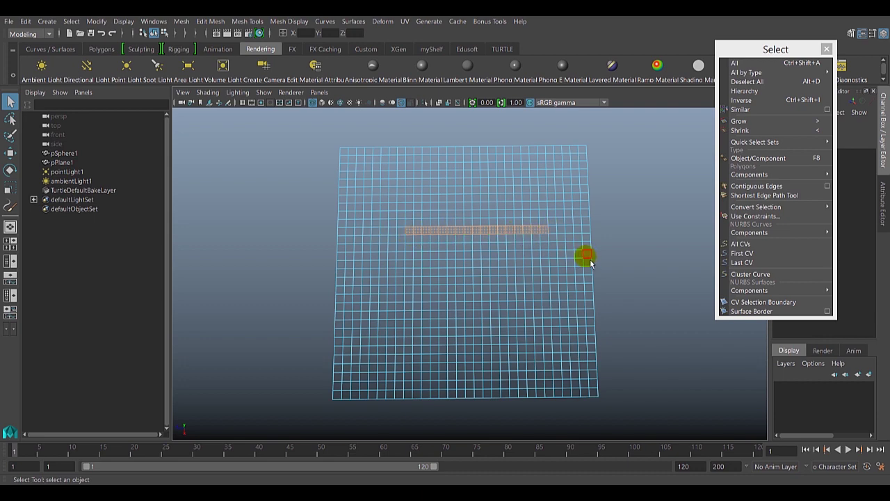
pyautogui.scroll(5, 562, 240)
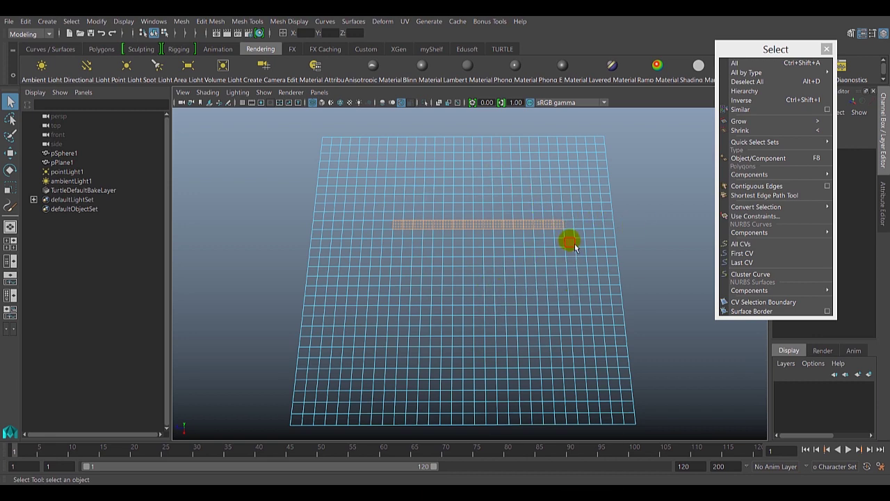
pyautogui.moveTo(570, 224); pyautogui.dragTo(535, 228, button='right')
# Switch pPlane1 to vertex selection mode from the marking menu
pyautogui.click(534, 228)
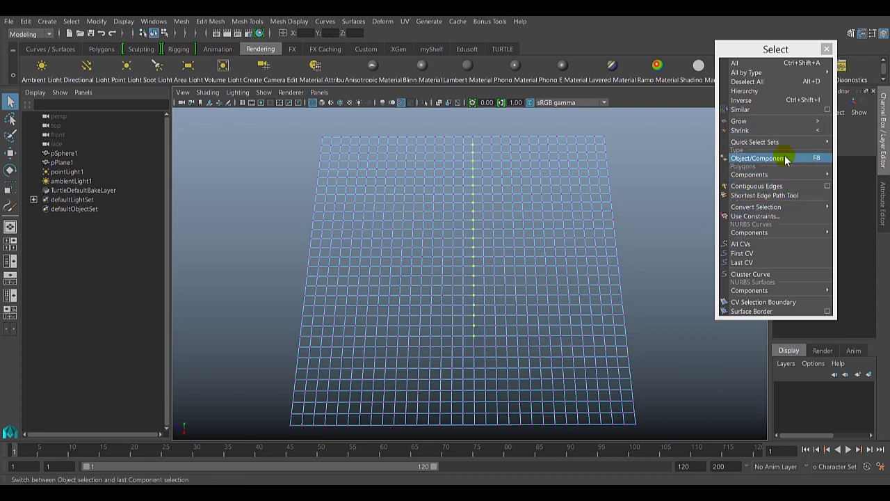
pyautogui.moveTo(756, 206)
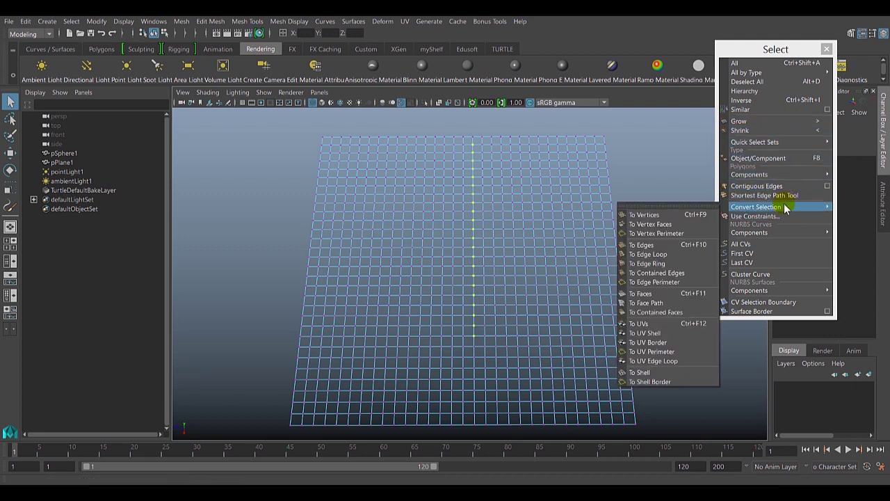
# Tear off Convert Selection and dock both floating panels side by side at top right
pyautogui.click(680, 207)
pyautogui.moveTo(668, 194); pyautogui.dragTo(652, 62)
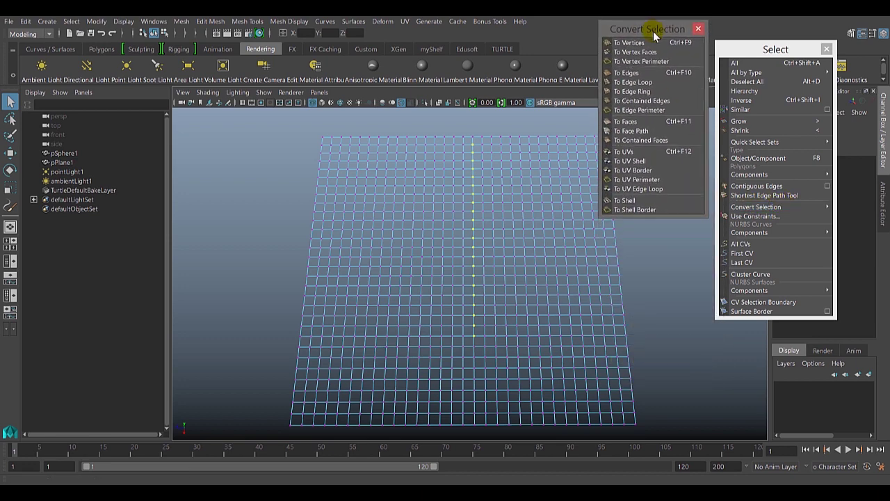
pyautogui.moveTo(773, 49); pyautogui.dragTo(799, 47)
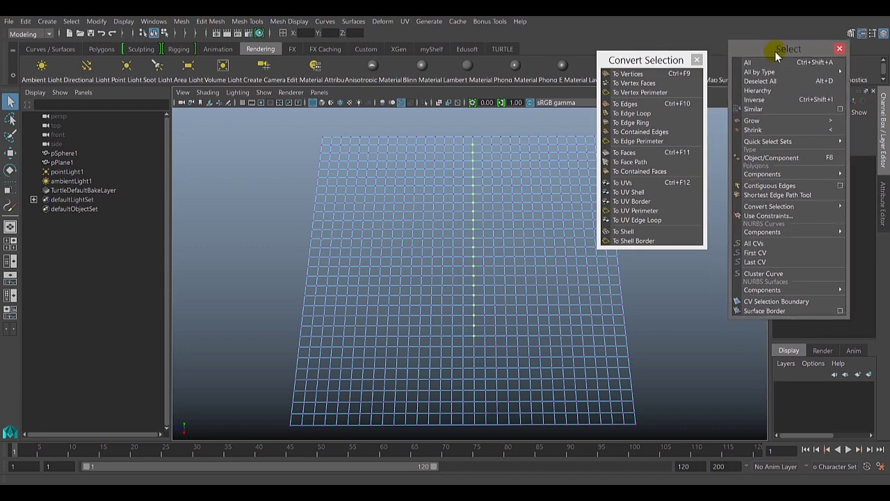
pyautogui.moveTo(657, 63); pyautogui.dragTo(686, 62)
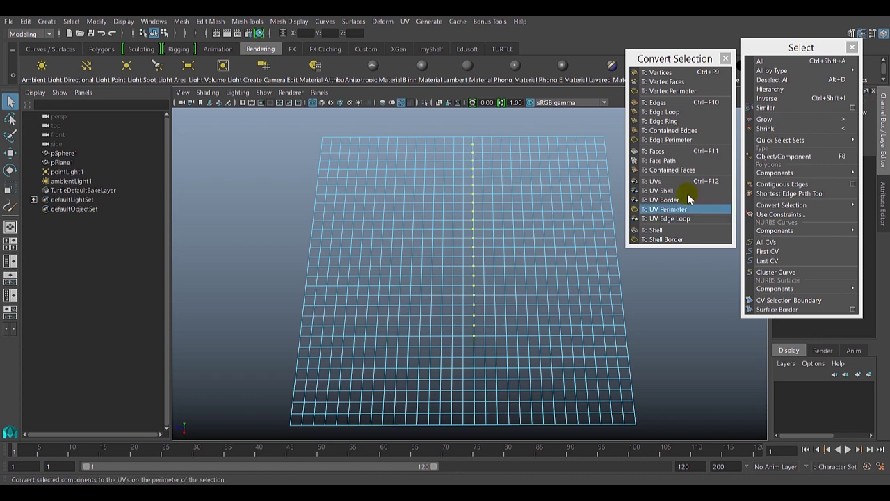
pyautogui.click(679, 153)
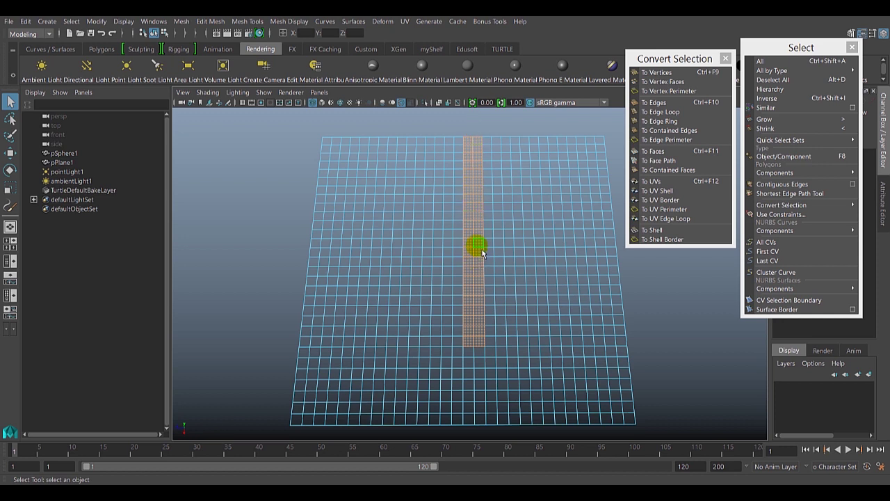
pyautogui.hotkey('ctrl', 'z')
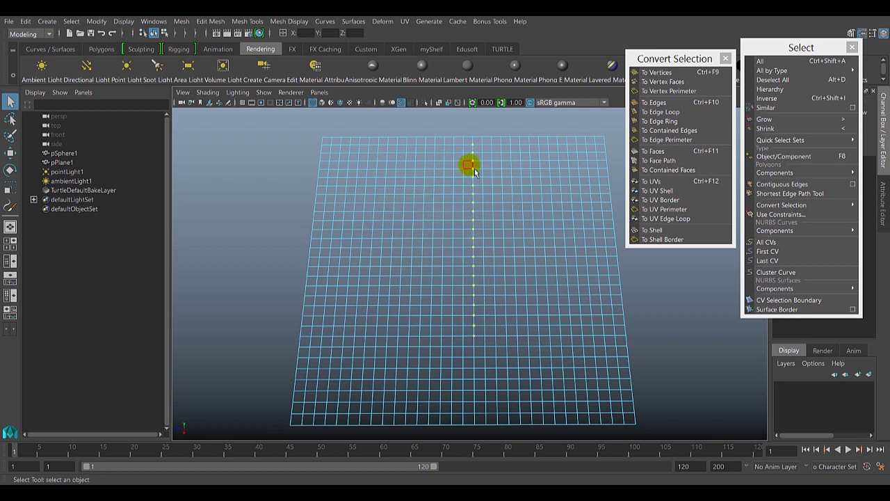
# Select eighteen individual faces scattered across pPlane1's grid, adding each to the selection
pyautogui.click(399, 209)
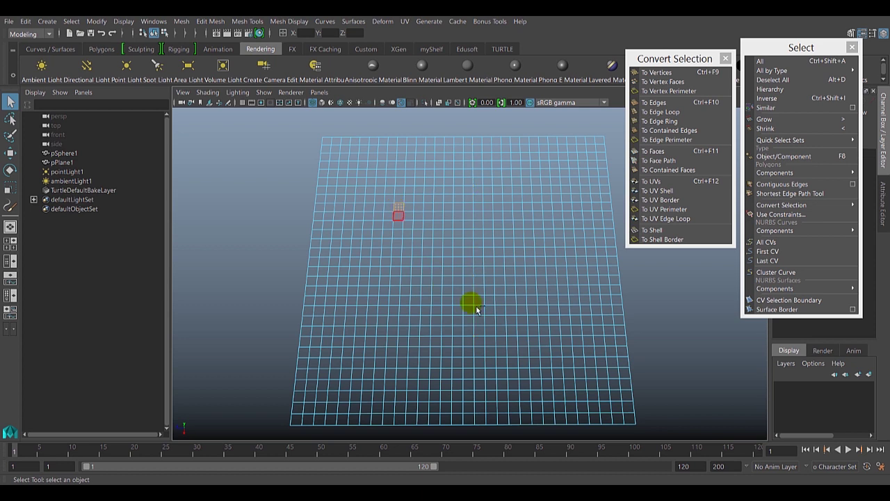
pyautogui.keyDown('shift'); pyautogui.click(518, 262); pyautogui.keyUp('shift')
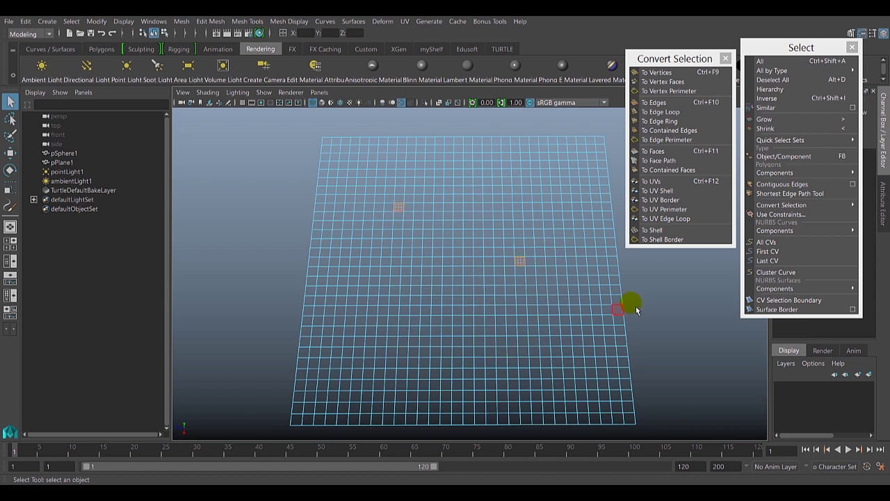
pyautogui.keyDown('shift'); pyautogui.click(594, 190); pyautogui.keyUp('shift')
pyautogui.keyDown('shift'); pyautogui.click(437, 299); pyautogui.keyUp('shift')
pyautogui.keyDown('shift'); pyautogui.click(359, 340); pyautogui.keyUp('shift')
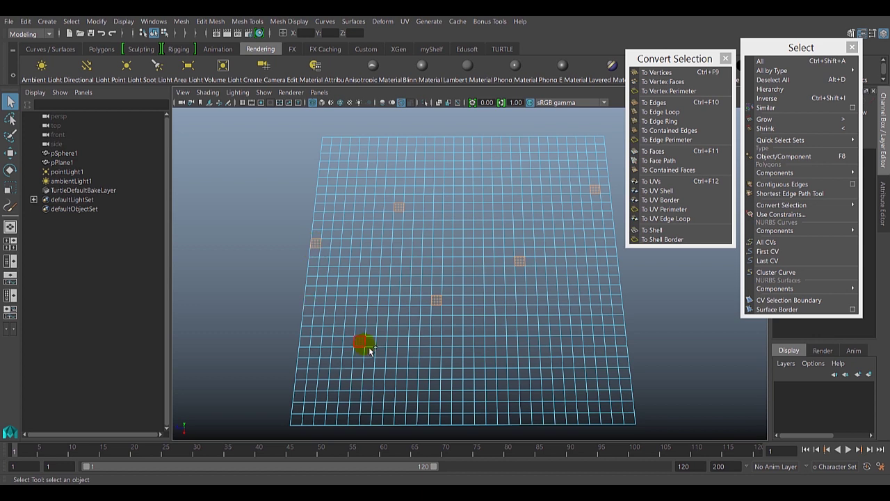
pyautogui.keyDown('shift'); pyautogui.click(321, 397); pyautogui.keyUp('shift')
pyautogui.keyDown('shift'); pyautogui.click(604, 406); pyautogui.keyUp('shift')
pyautogui.keyDown('shift'); pyautogui.click(508, 216); pyautogui.keyUp('shift')
pyautogui.keyDown('shift'); pyautogui.click(447, 163); pyautogui.keyUp('shift')
pyautogui.keyDown('shift'); pyautogui.click(439, 157); pyautogui.keyUp('shift')
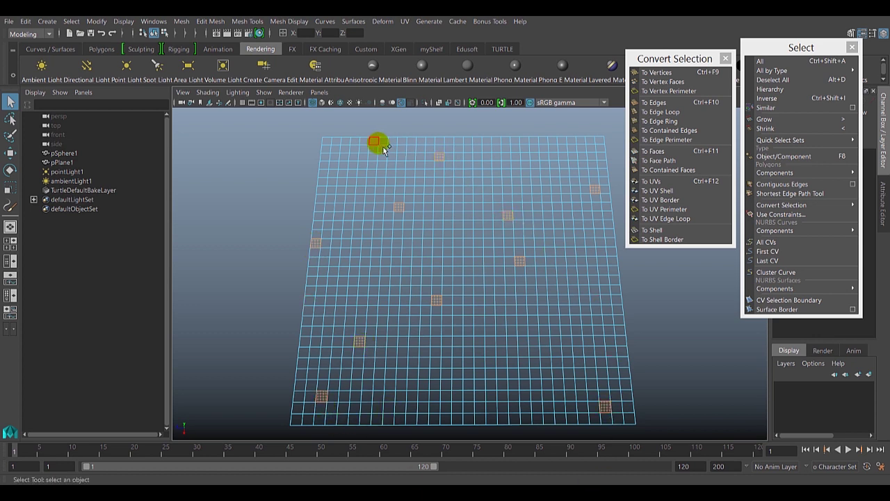
pyautogui.keyDown('shift'); pyautogui.click(379, 145); pyautogui.keyUp('shift')
pyautogui.keyDown('shift'); pyautogui.click(544, 157); pyautogui.keyUp('shift')
pyautogui.keyDown('shift'); pyautogui.click(434, 396); pyautogui.keyUp('shift')
pyautogui.keyDown('shift'); pyautogui.click(468, 271); pyautogui.keyUp('shift')
pyautogui.keyDown('shift'); pyautogui.click(414, 245); pyautogui.keyUp('shift')
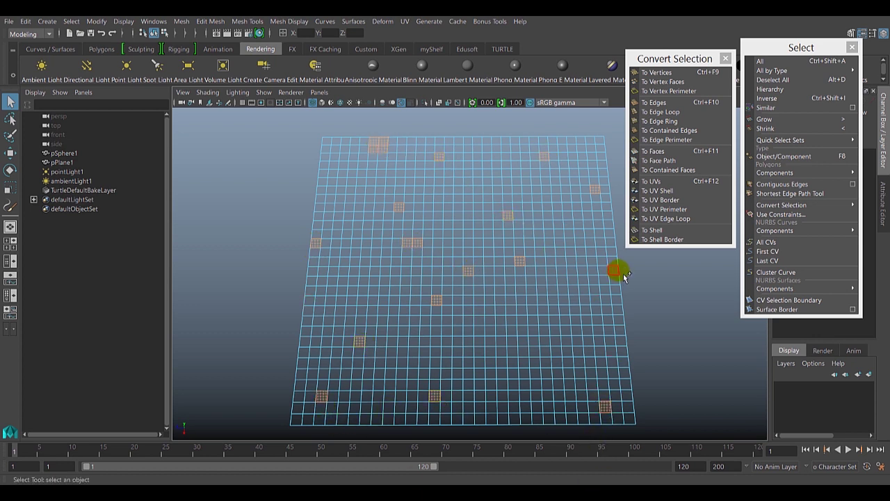
pyautogui.keyDown('shift'); pyautogui.click(614, 272); pyautogui.keyUp('shift')
pyautogui.keyDown('shift'); pyautogui.click(591, 235); pyautogui.keyUp('shift')
pyautogui.keyDown('shift'); pyautogui.click(535, 352); pyautogui.keyUp('shift')
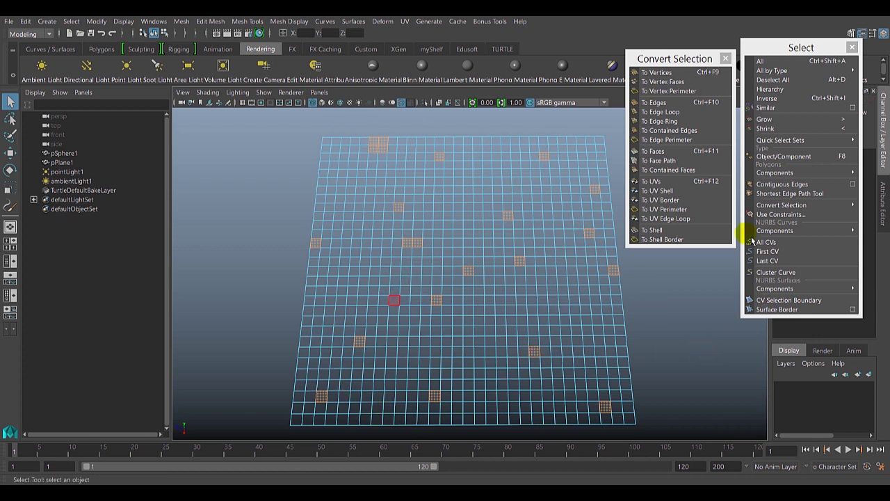
# Apply To Vertices from the floating Convert Selection panel, then nudge the panel slightly left
pyautogui.click(666, 75)
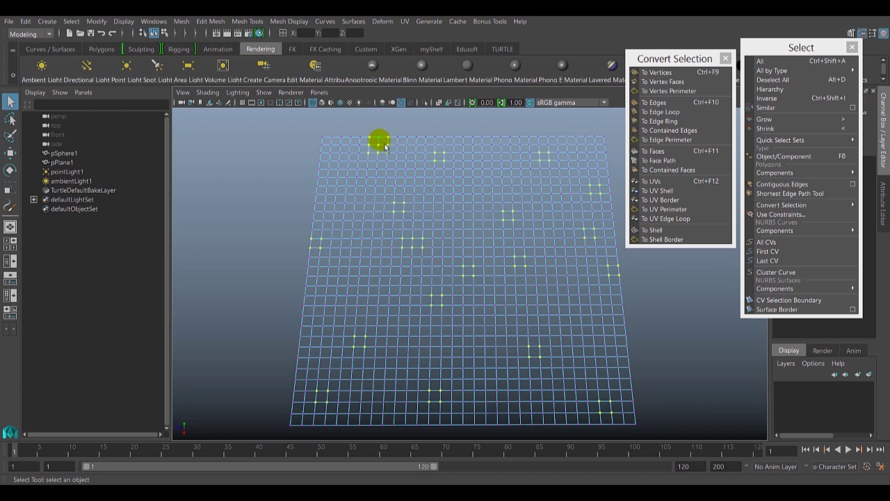
pyautogui.moveTo(672, 58); pyautogui.dragTo(666, 57)
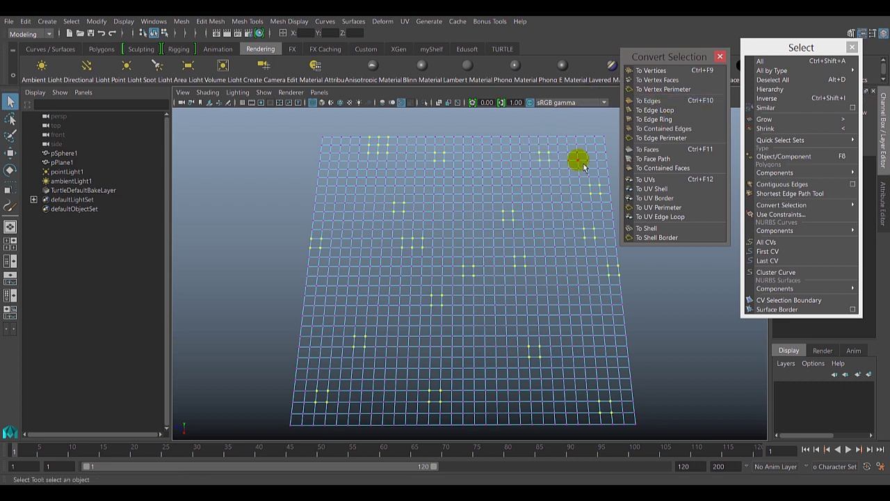
# Apply To Edges to the scattered vertices, then click empty plane space to clear the selection
pyautogui.click(653, 103)
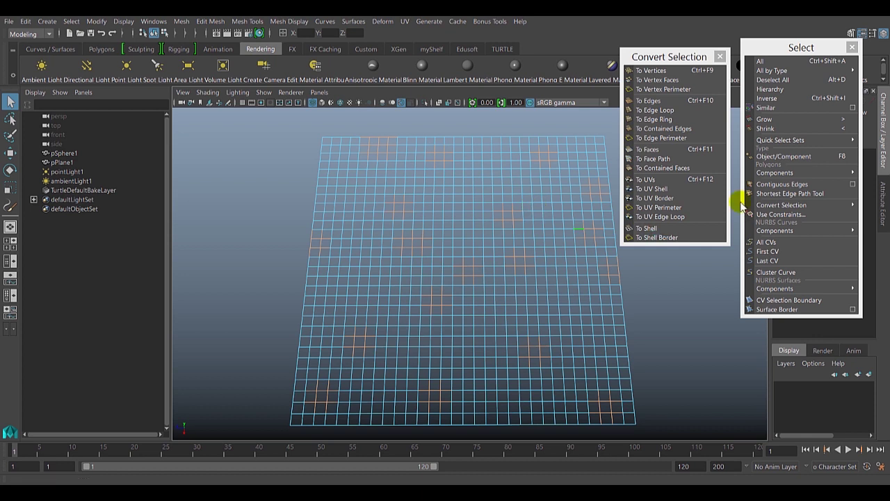
pyautogui.click(553, 165)
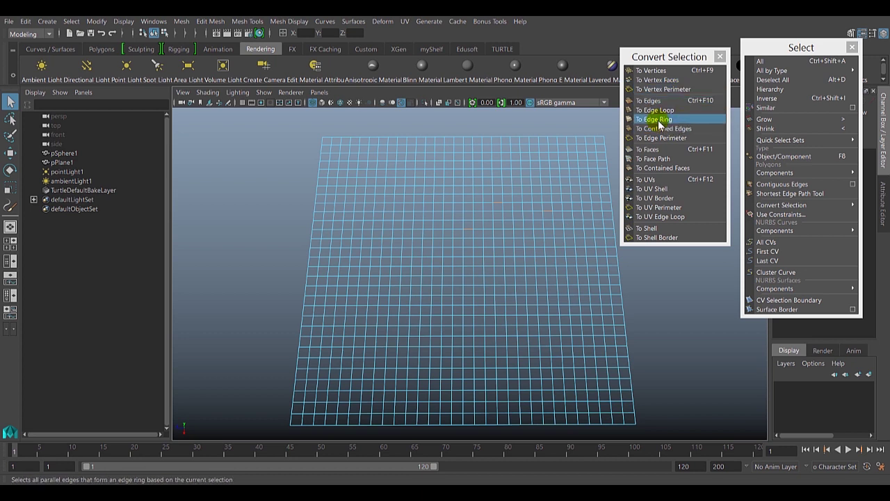
# Select one edge in the lower middle of pPlane1
pyautogui.click(443, 149)
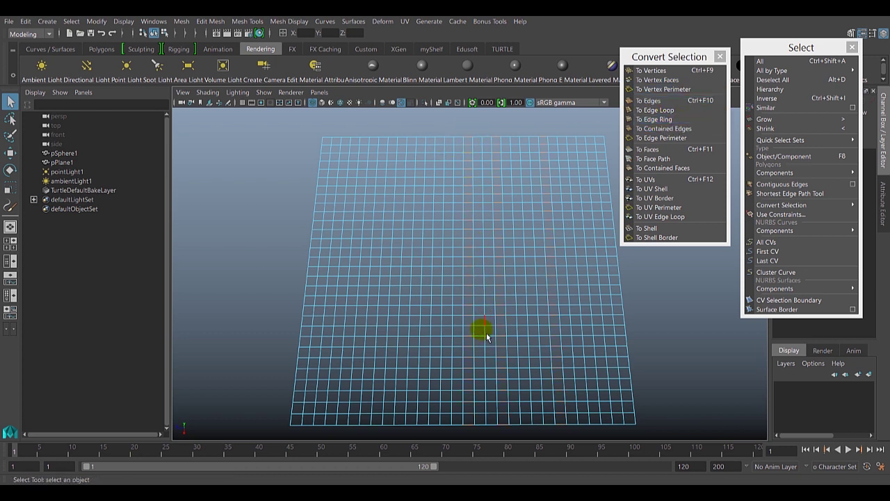